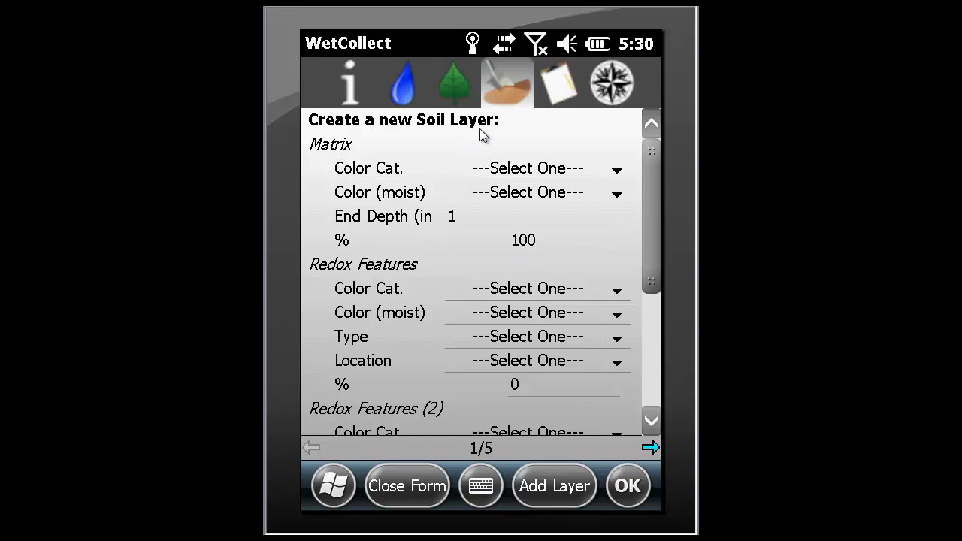
# Step: Look through all five pages of the soil section and return to the page for creating a soil layer
pyautogui.press('Right')
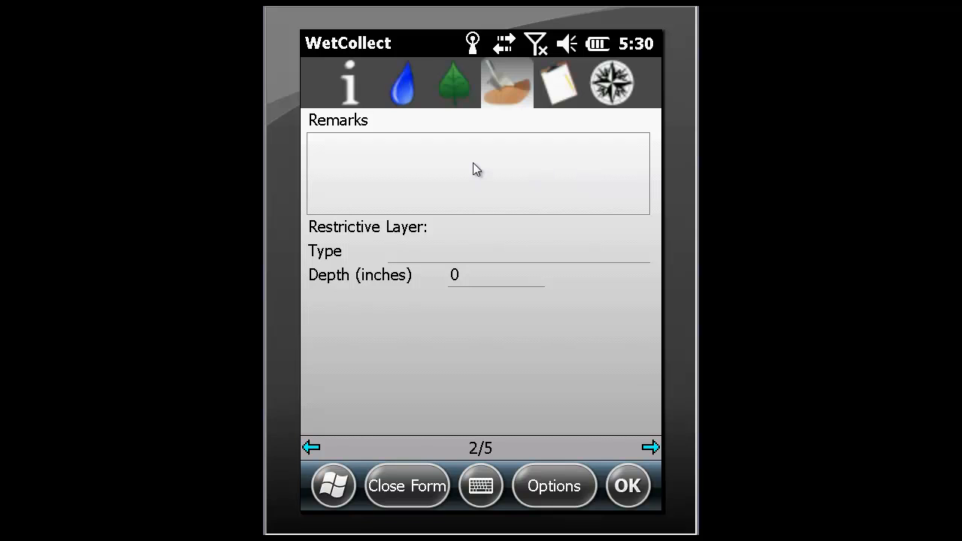
pyautogui.press('Right')
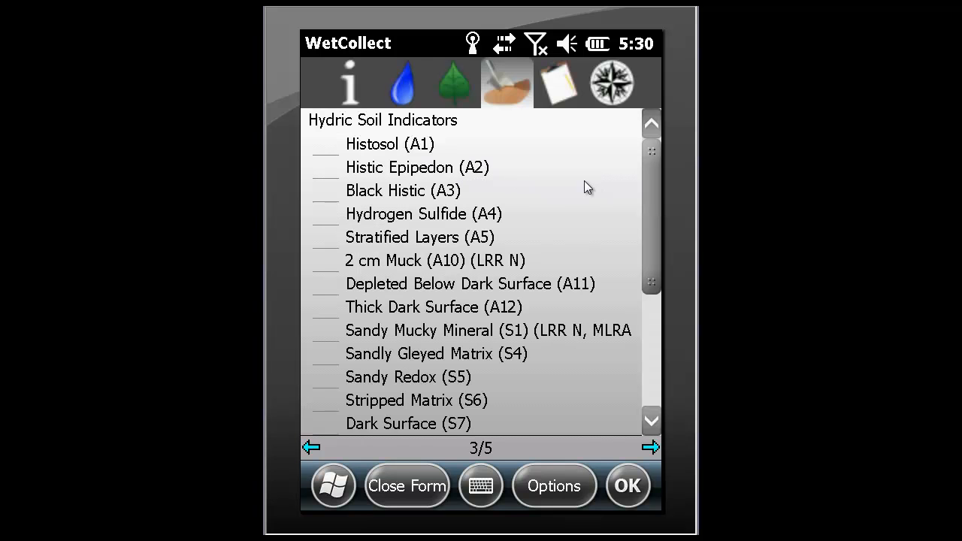
pyautogui.press('Right')
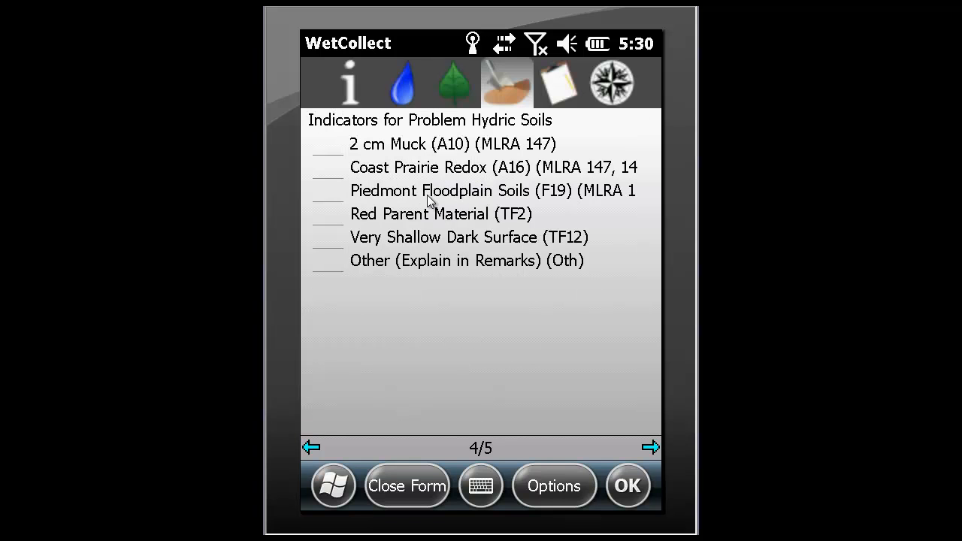
pyautogui.press('Right')
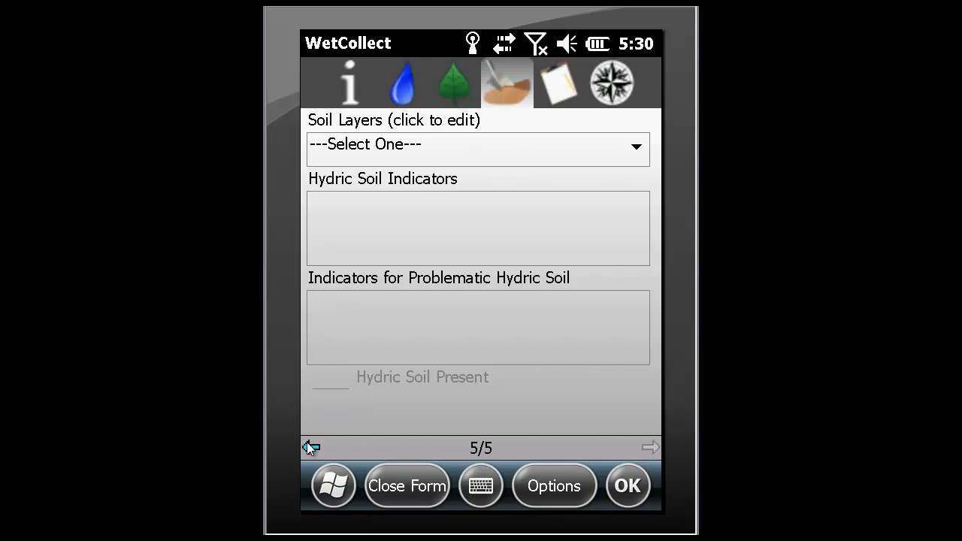
pyautogui.click(311, 449)
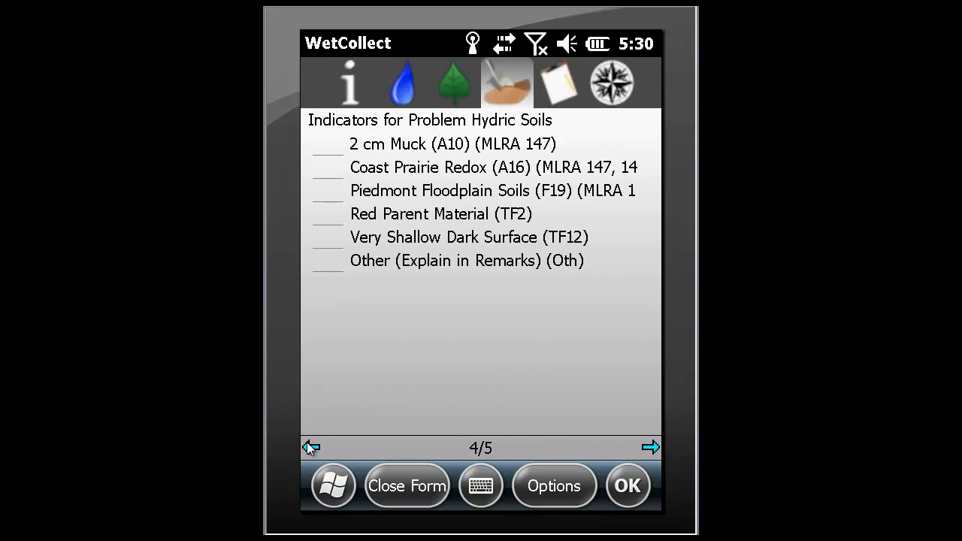
pyautogui.click(311, 449)
pyautogui.click(311, 449)
pyautogui.click(311, 449)
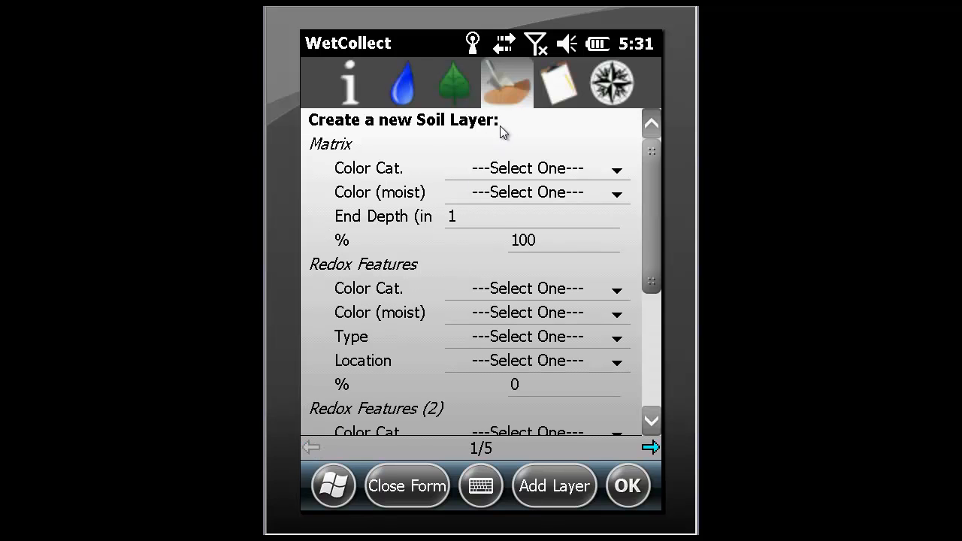
# Step: Set the first soil layer's matrix color category to 10YR and its moist color to 2.5/1
pyautogui.click(618, 170)
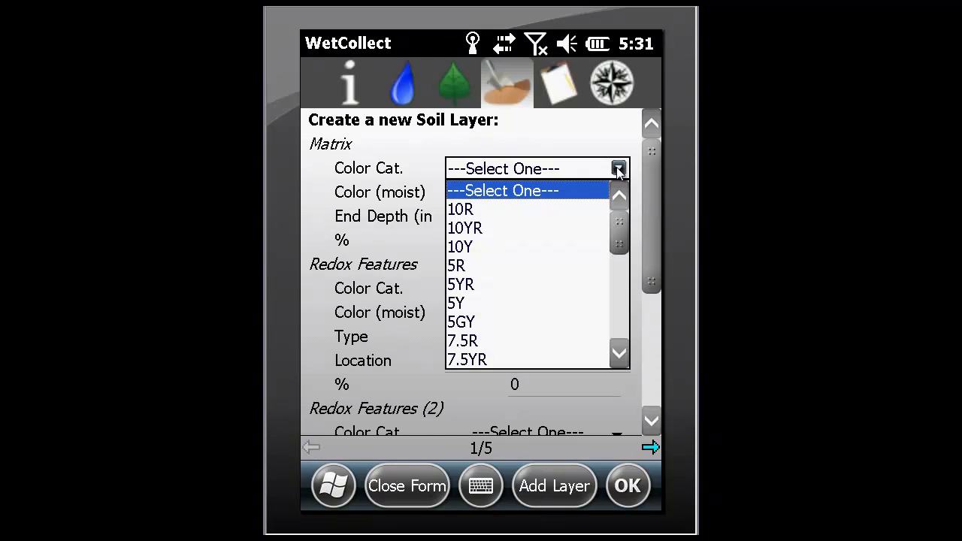
pyautogui.click(467, 229)
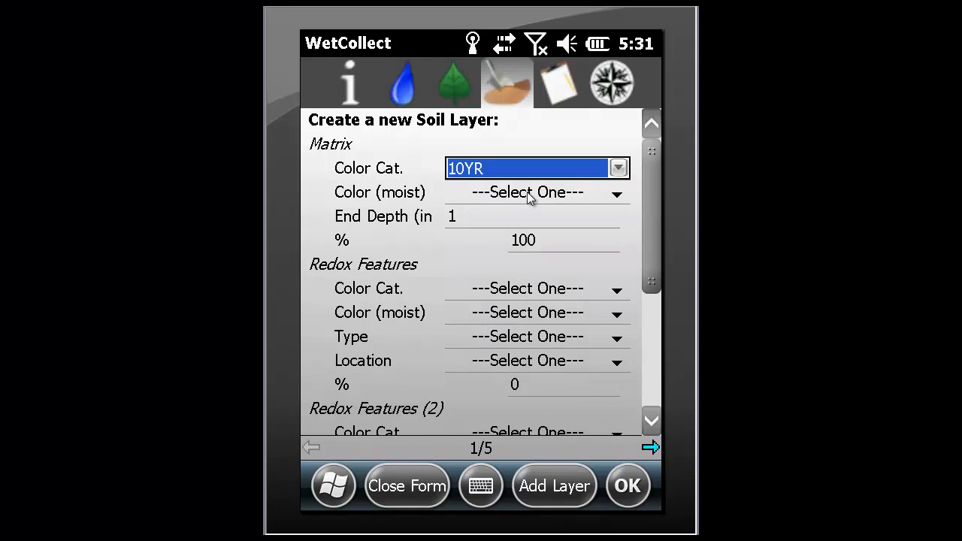
pyautogui.click(616, 197)
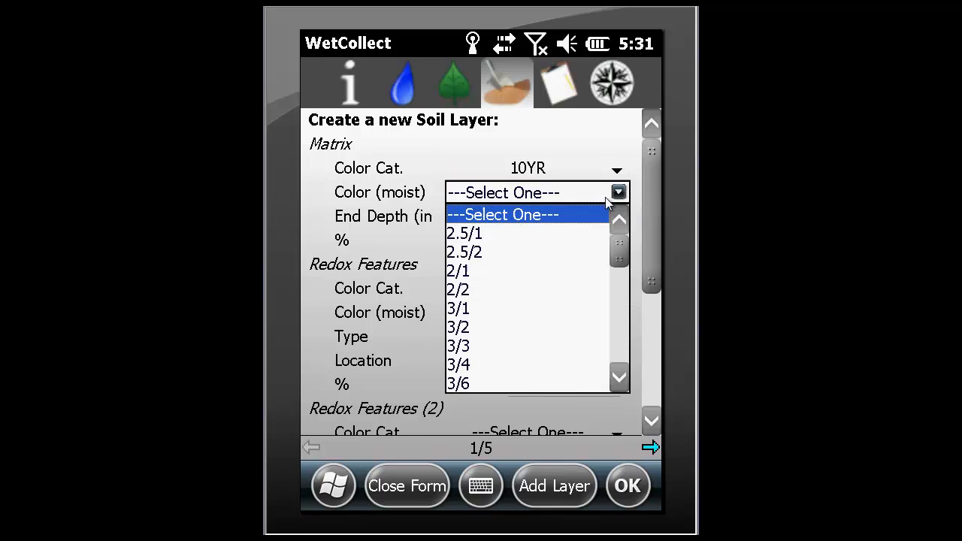
pyautogui.click(472, 235)
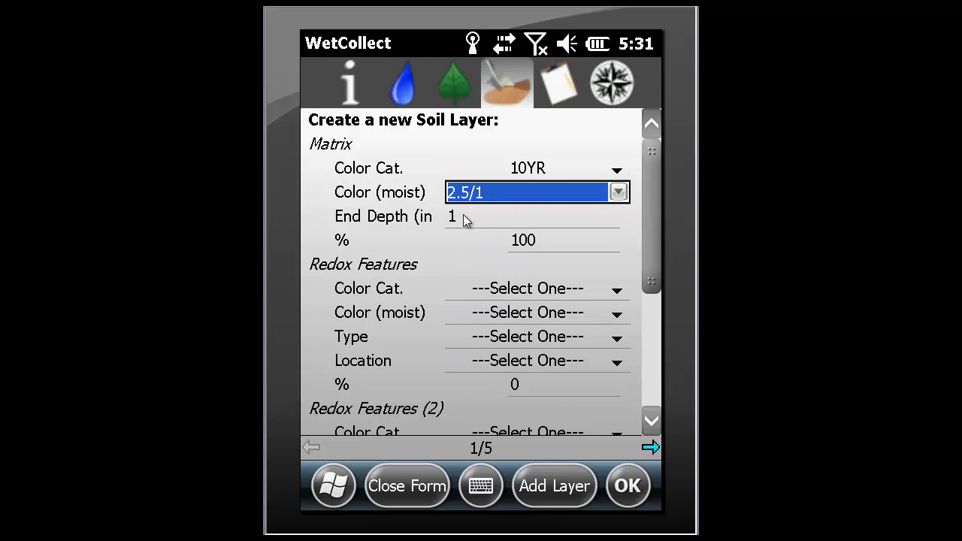
# Step: Set the first layer's matrix end depth to 6 inches and its matrix percentage to 90
pyautogui.click(463, 217)
pyautogui.click(593, 217)
pyautogui.click(594, 217)
pyautogui.click(593, 217)
pyautogui.click(593, 218)
pyautogui.click(593, 217)
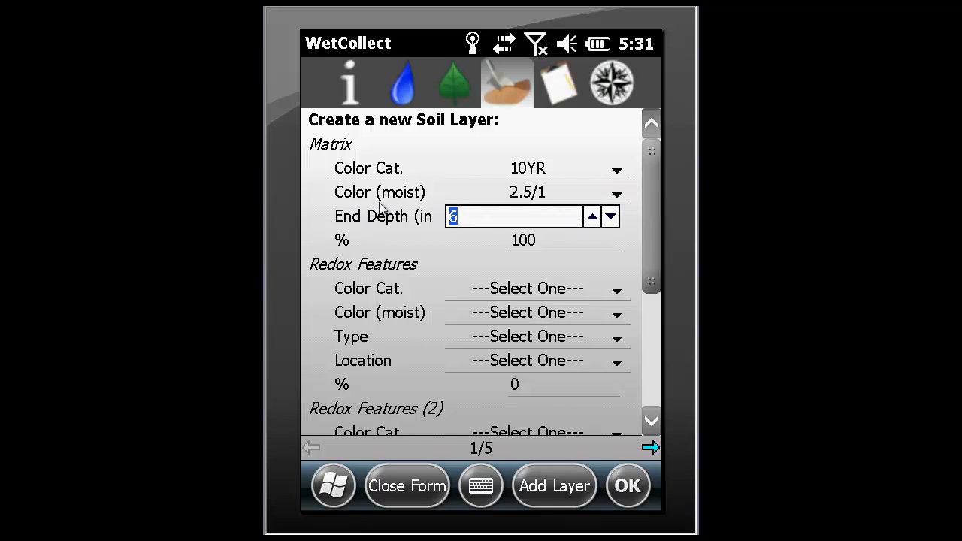
pyautogui.click(381, 210)
pyautogui.click(554, 240)
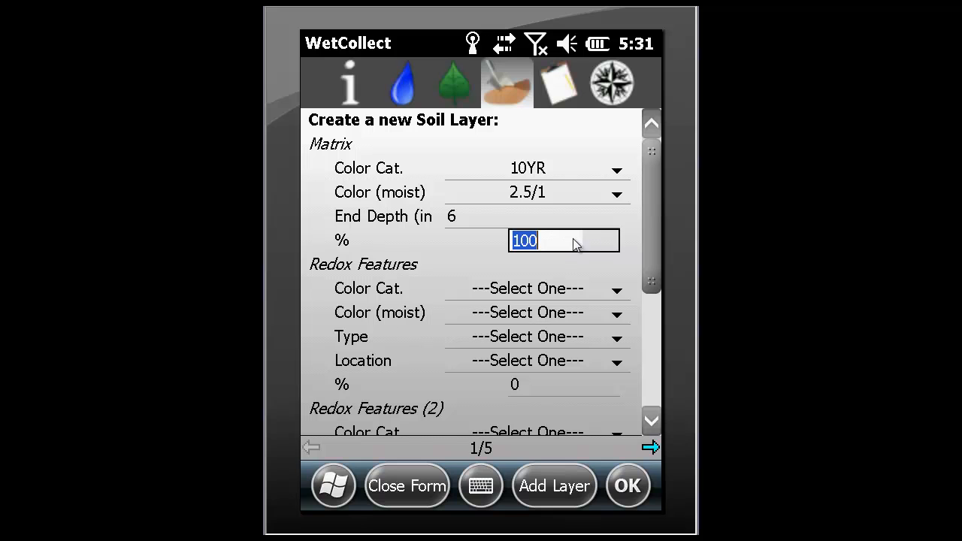
pyautogui.click(611, 240)
pyautogui.click(611, 240)
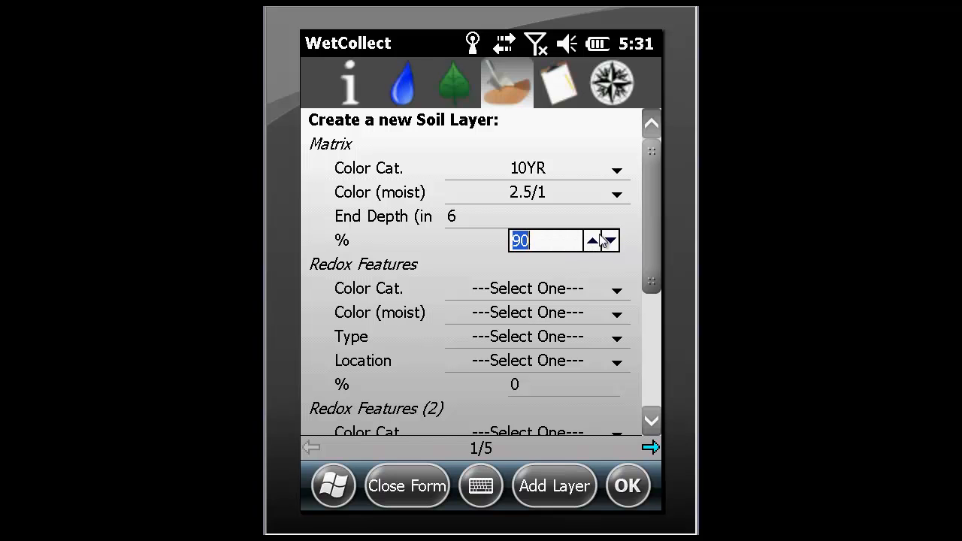
pyautogui.click(434, 236)
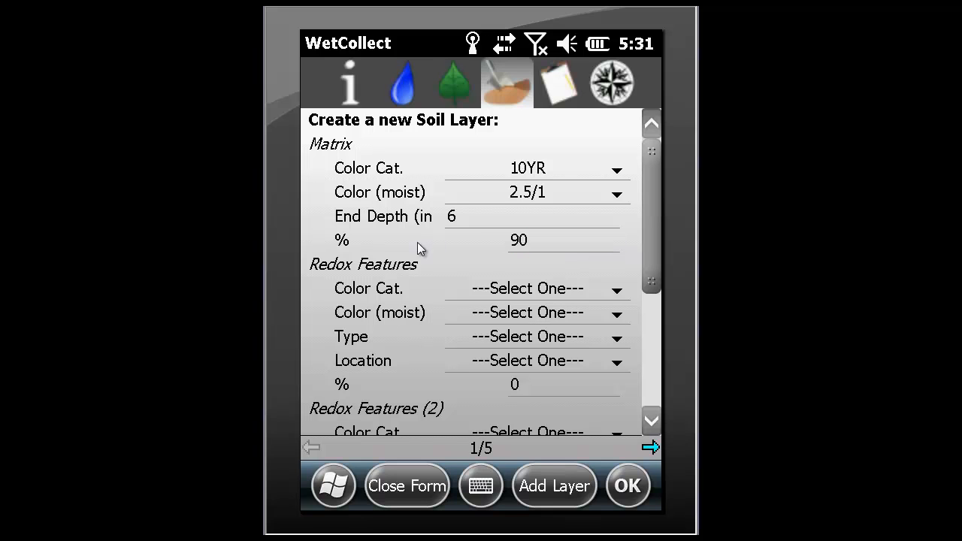
# Step: Set the color category of the first redox features to 10R and their moist color to 3/6
pyautogui.click(617, 293)
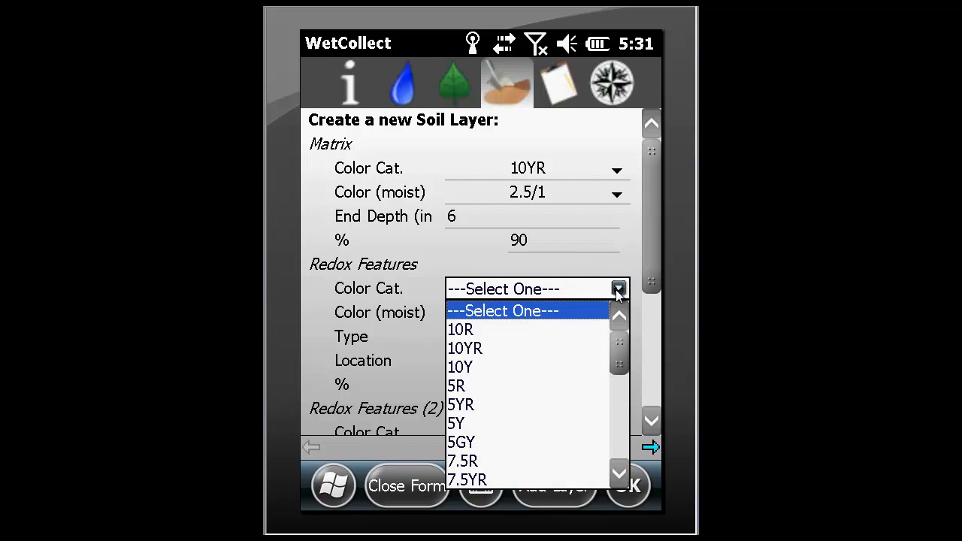
pyautogui.click(502, 330)
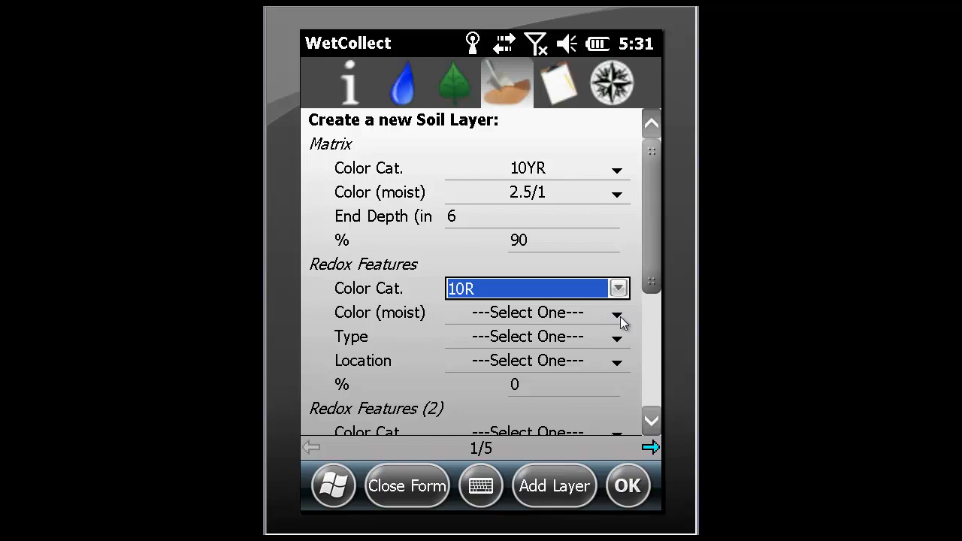
pyautogui.click(576, 322)
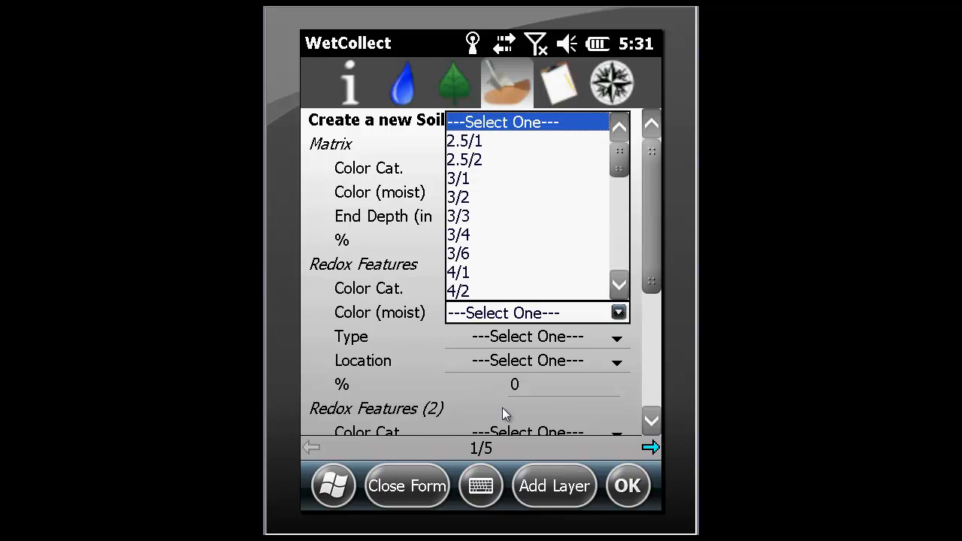
pyautogui.click(475, 257)
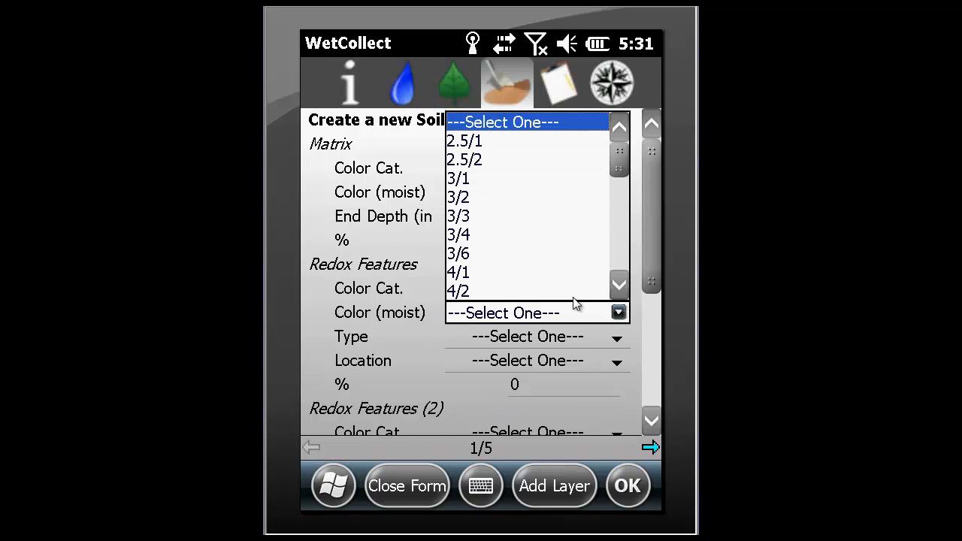
# Step: Set the first redox features' type to Concentration and their location to Matrix
pyautogui.click(539, 339)
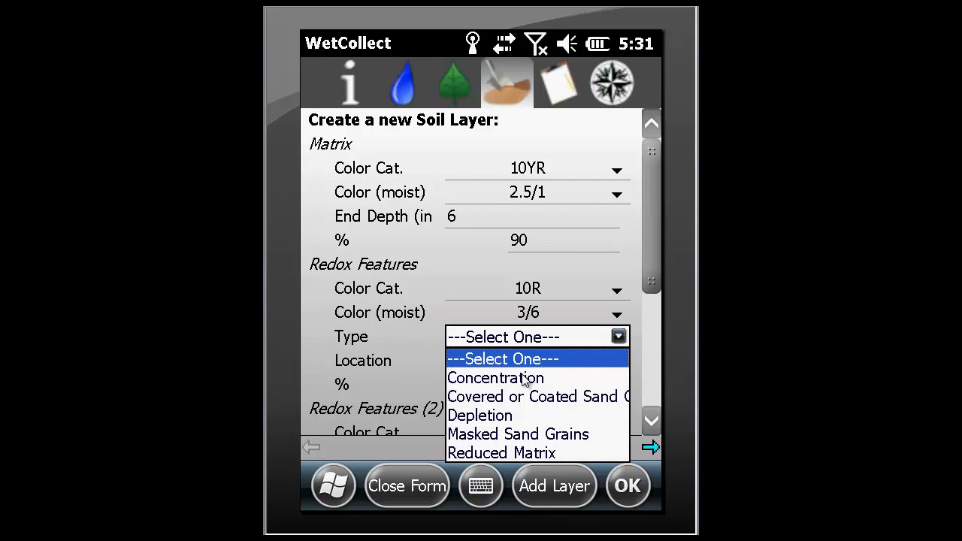
pyautogui.click(526, 379)
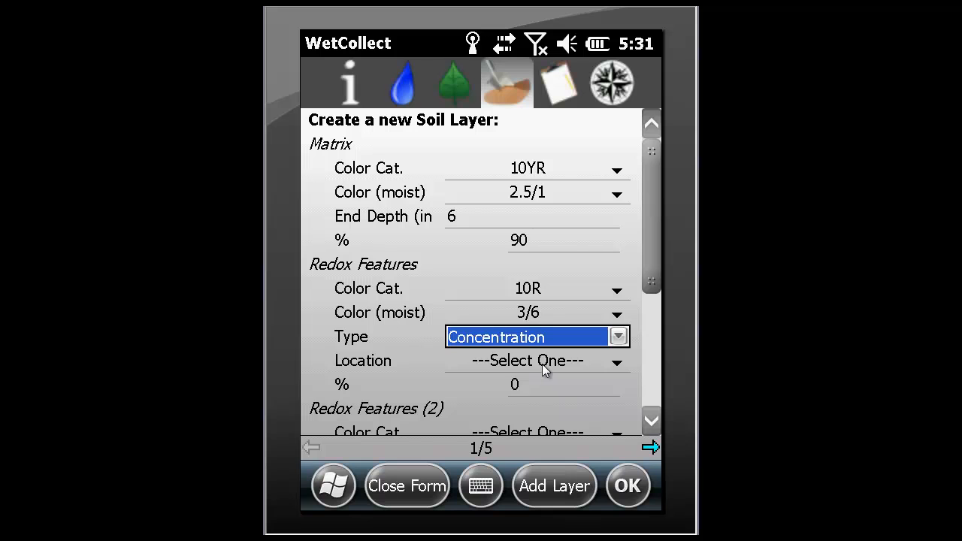
pyautogui.click(542, 364)
pyautogui.click(482, 404)
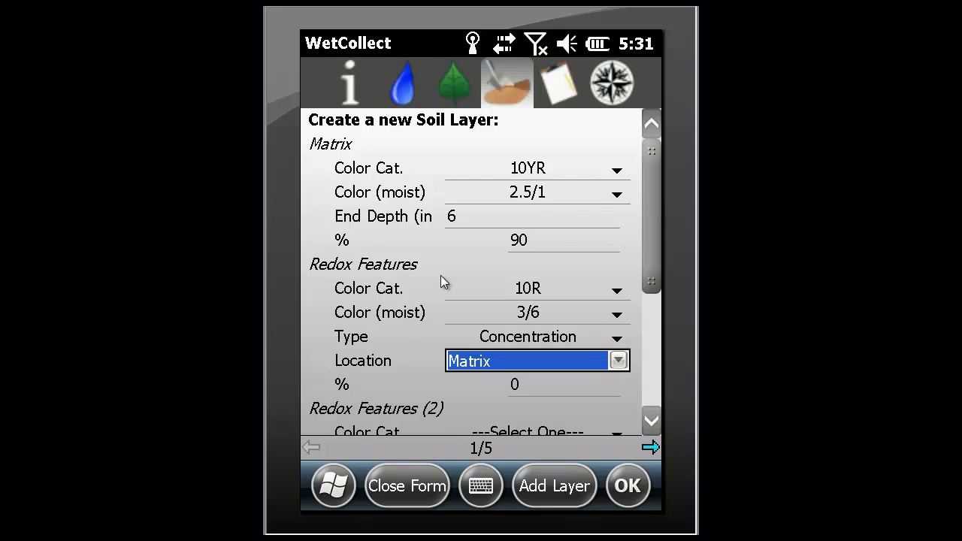
pyautogui.click(451, 301)
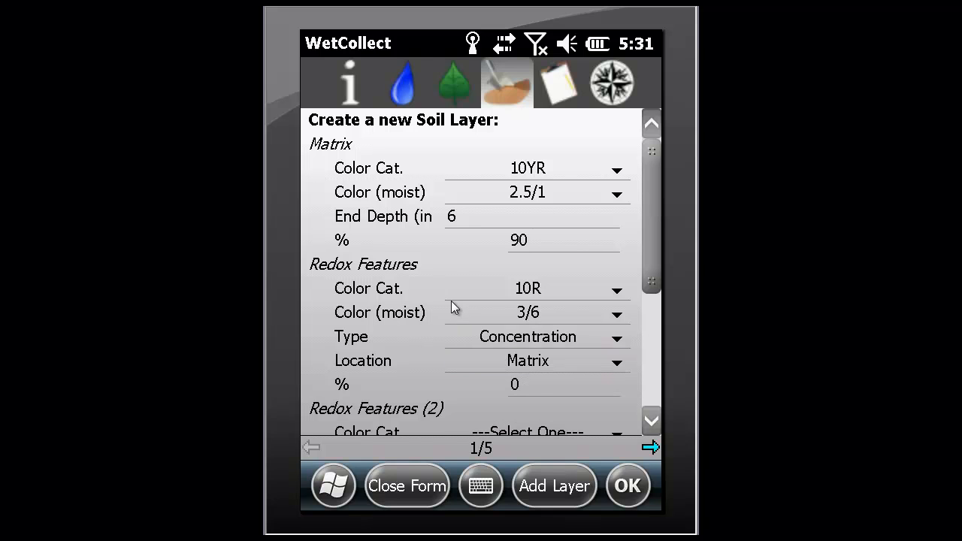
# Step: Set the percentage of the first redox features to 10
pyautogui.click(546, 385)
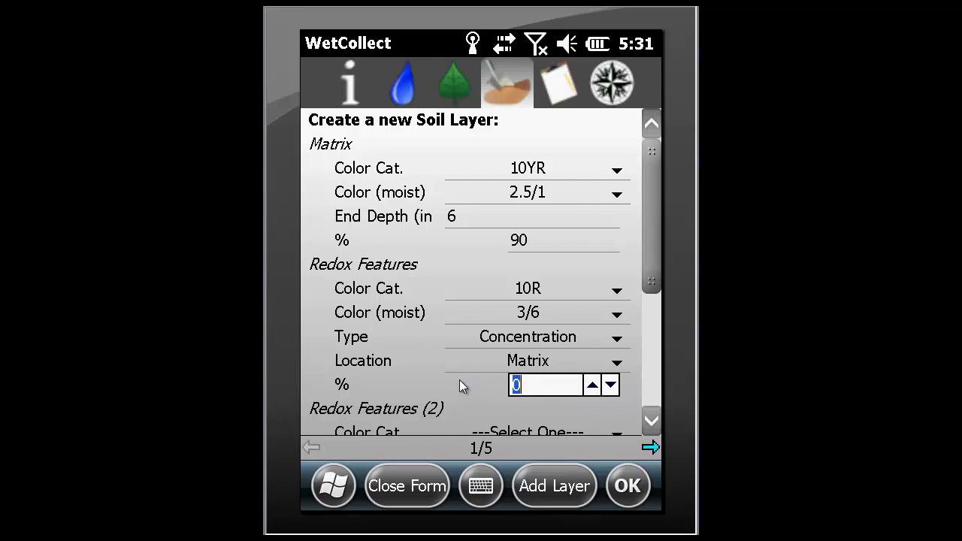
pyautogui.click(593, 385)
pyautogui.click(594, 387)
pyautogui.click(594, 387)
pyautogui.click(593, 386)
pyautogui.click(593, 387)
pyautogui.click(593, 386)
pyautogui.click(594, 387)
pyautogui.click(412, 339)
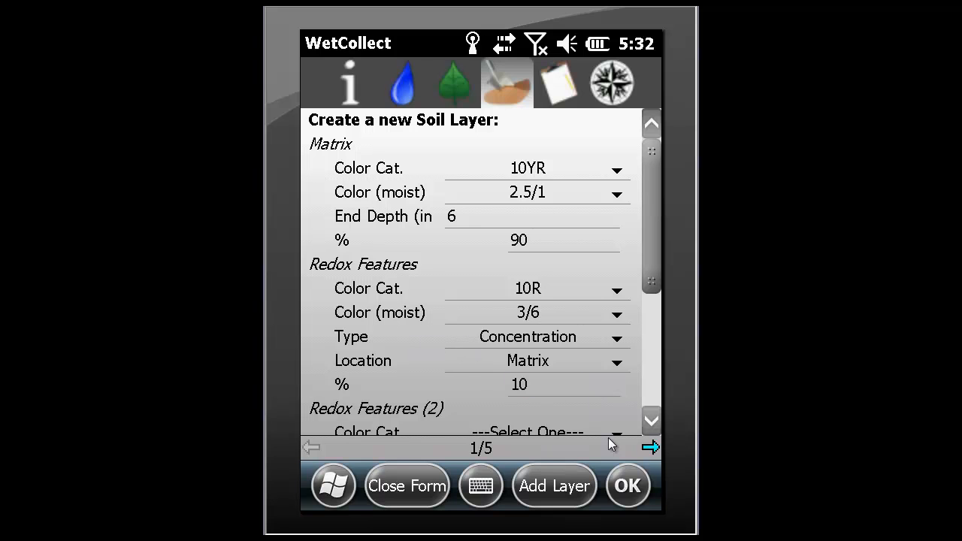
# Step: Choose Coarse Sandy Loam as the texture and add the completed soil layer to the form
pyautogui.moveTo(653, 423); pyautogui.dragTo(653, 424)
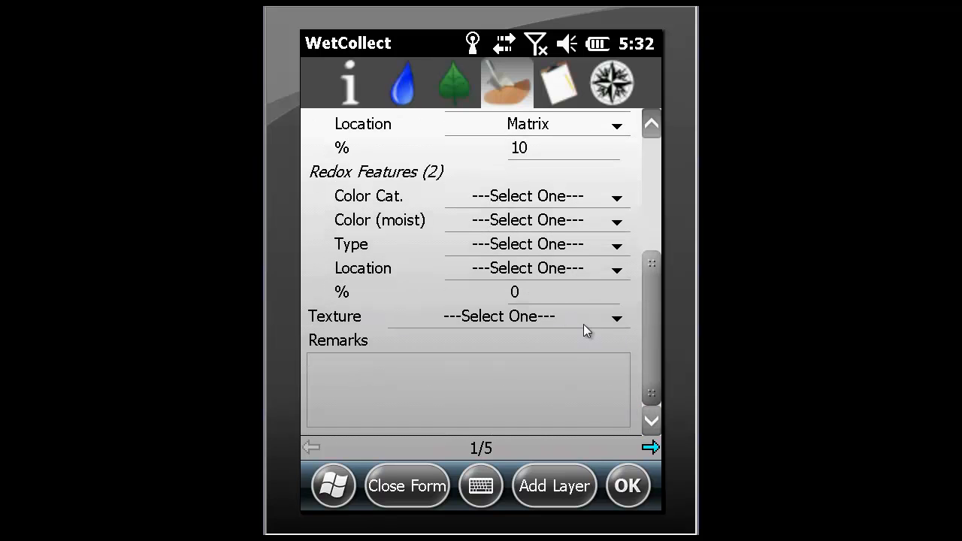
pyautogui.click(616, 317)
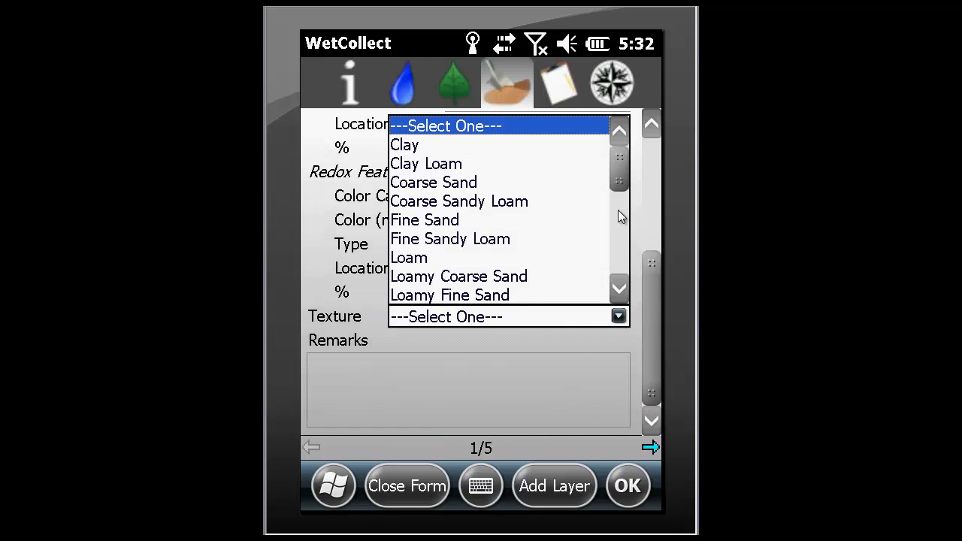
pyautogui.click(429, 199)
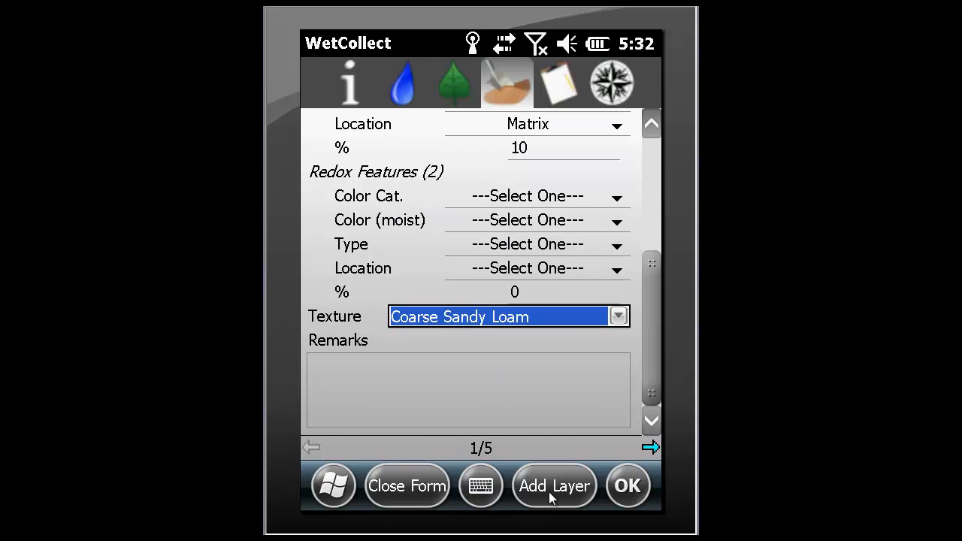
pyautogui.click(530, 472)
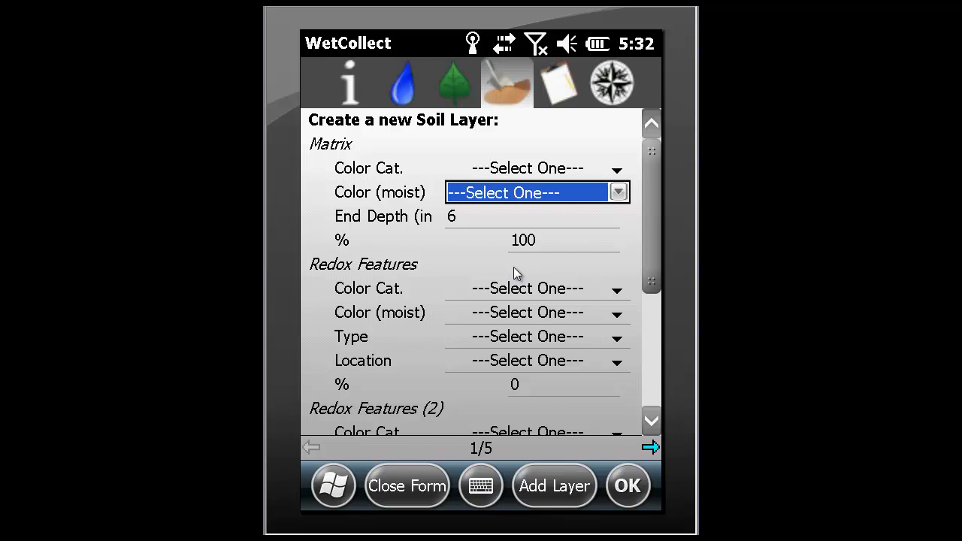
# Step: Set the second soil layer's matrix color category to 10Y and its moist color to 4/2
pyautogui.click(618, 170)
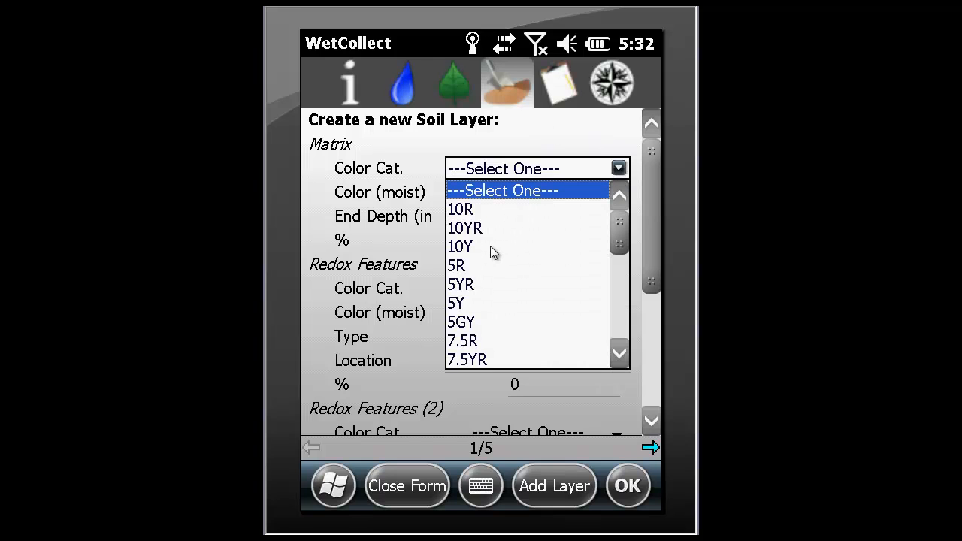
pyautogui.click(513, 247)
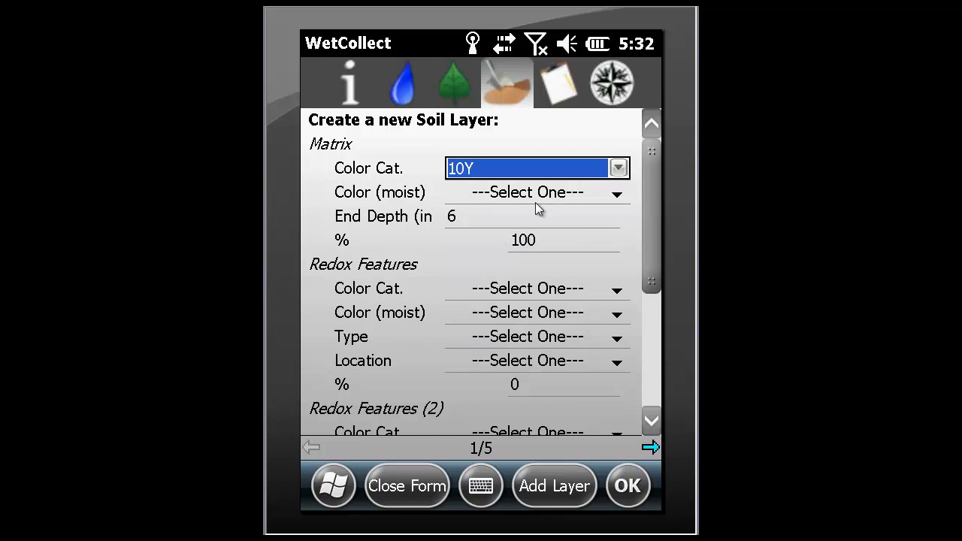
pyautogui.click(593, 202)
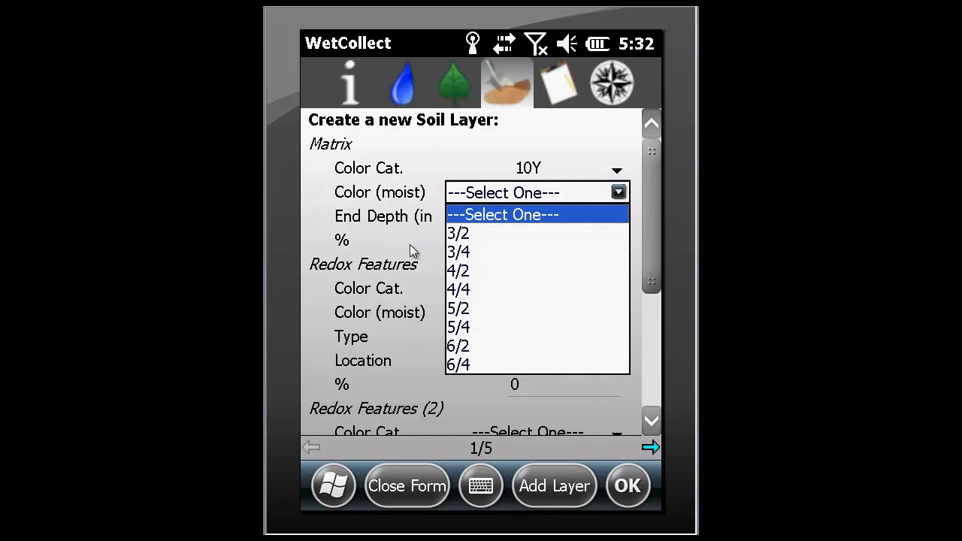
pyautogui.click(473, 271)
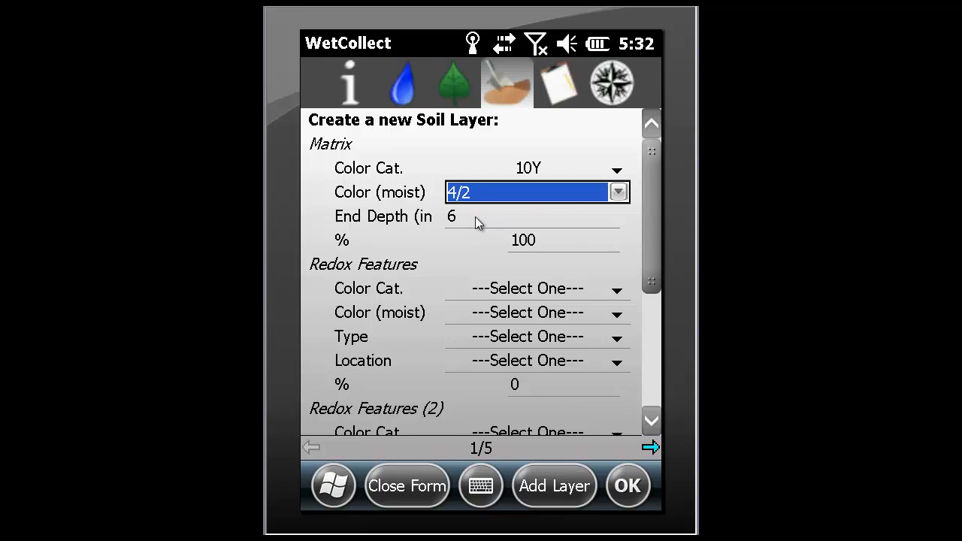
# Step: Set the second soil layer's matrix end depth to 9 inches
pyautogui.click(595, 222)
pyautogui.click(593, 217)
pyautogui.click(592, 216)
pyautogui.click(593, 216)
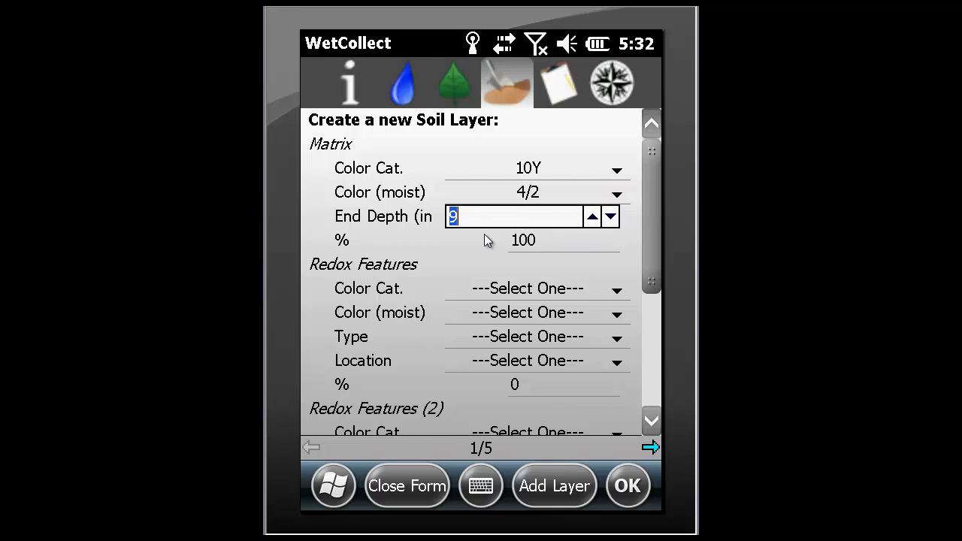
pyautogui.click(399, 218)
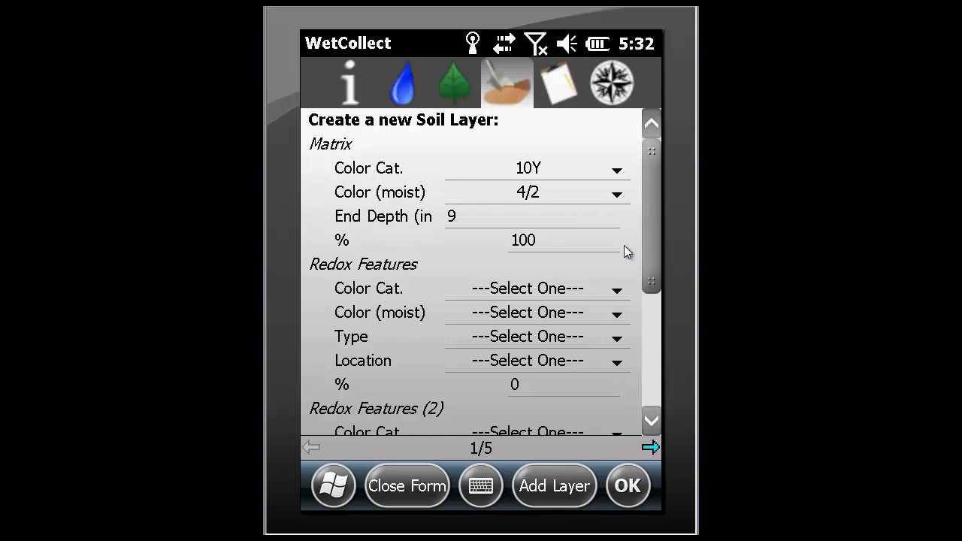
# Step: Choose Fine Sandy Loam as the second soil layer's texture and add the layer to the form
pyautogui.click(651, 424)
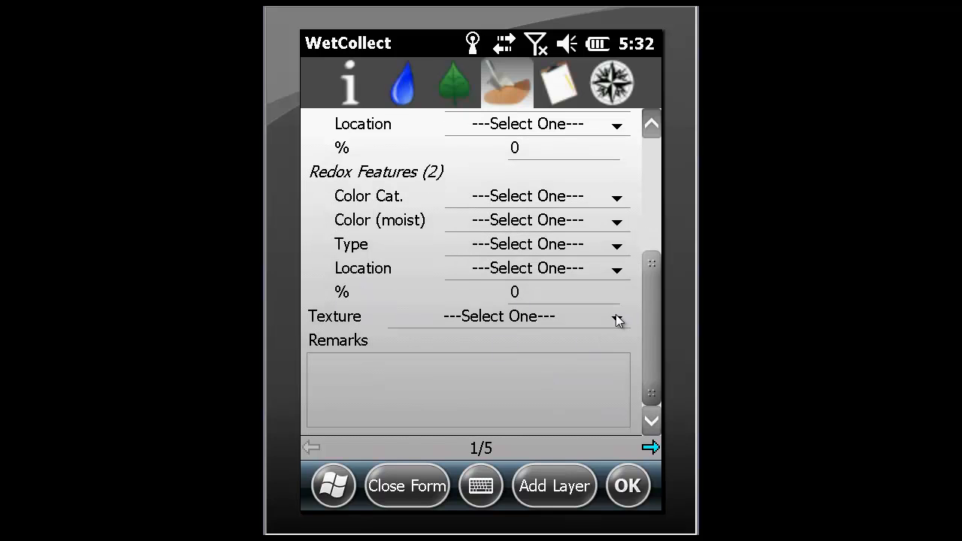
pyautogui.click(617, 317)
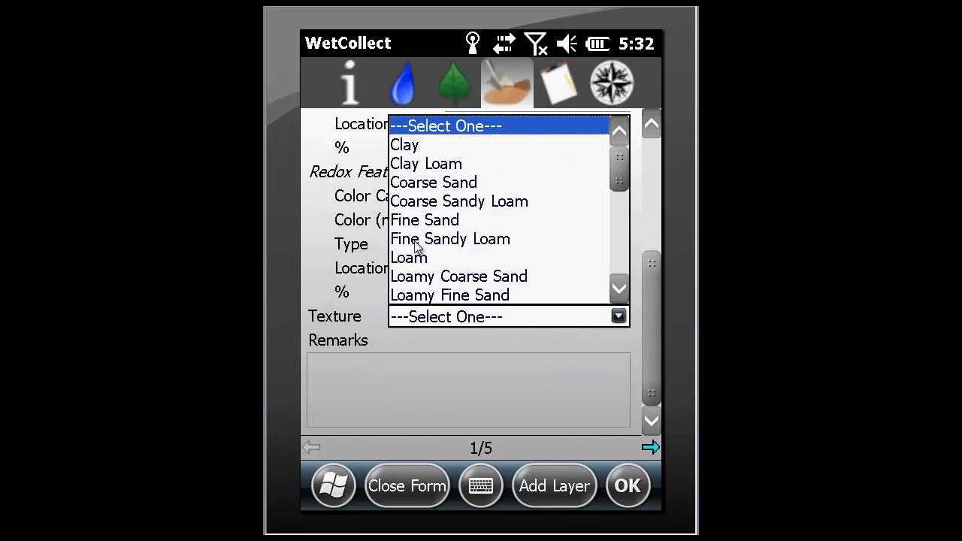
pyautogui.click(446, 242)
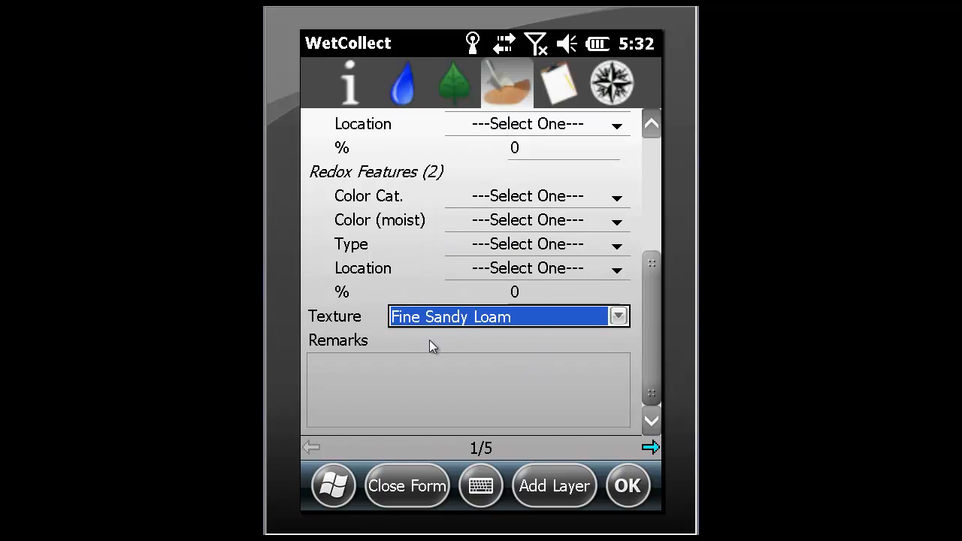
pyautogui.click(569, 367)
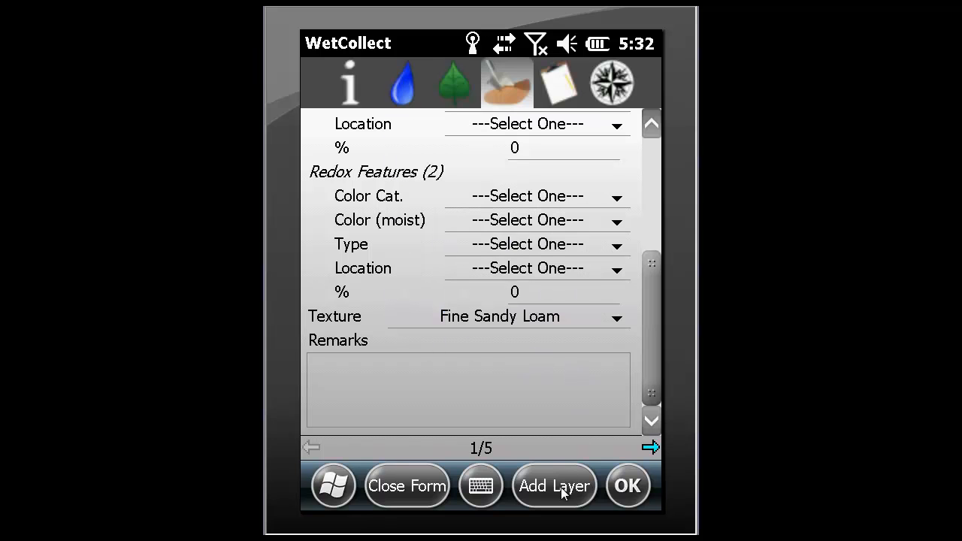
pyautogui.click(562, 486)
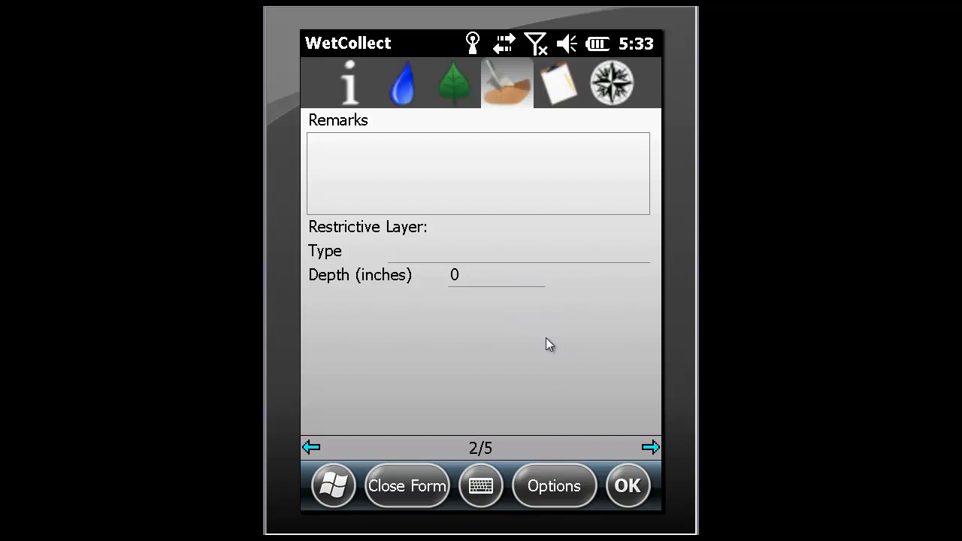
# Step: Mark 2 cm Muck (A10) (LRR N) as a hydric soil indicator and advance to the soil summary page
pyautogui.press('Right')
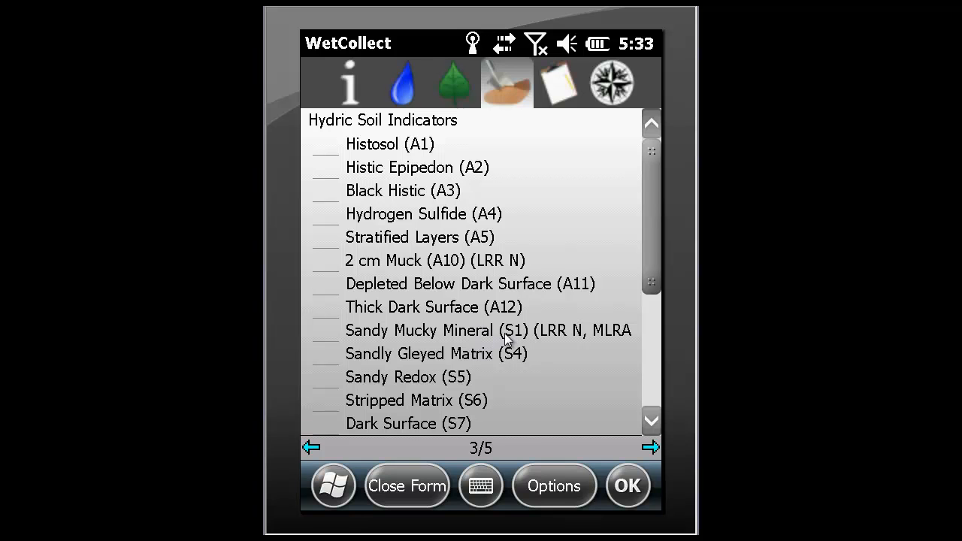
pyautogui.click(325, 260)
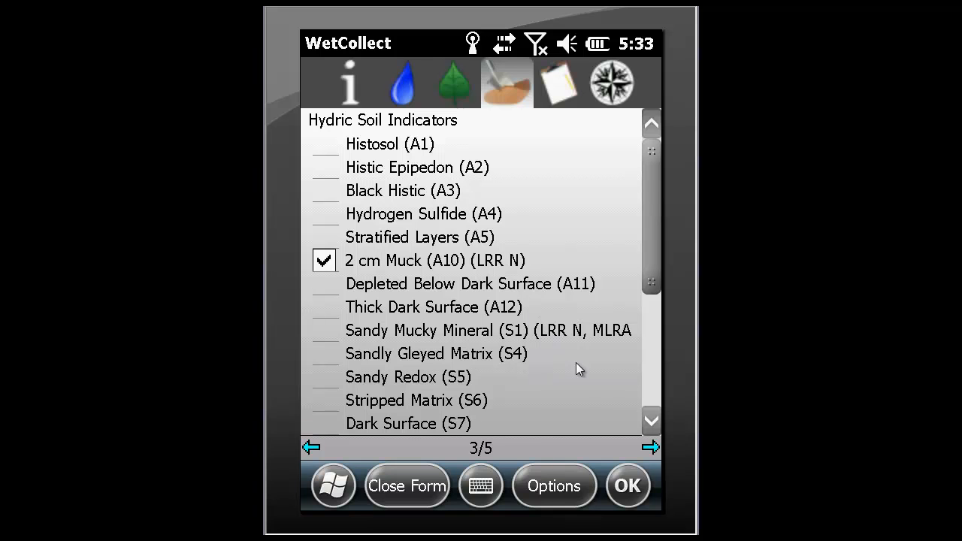
pyautogui.moveTo(584, 377); pyautogui.dragTo(457, 378)
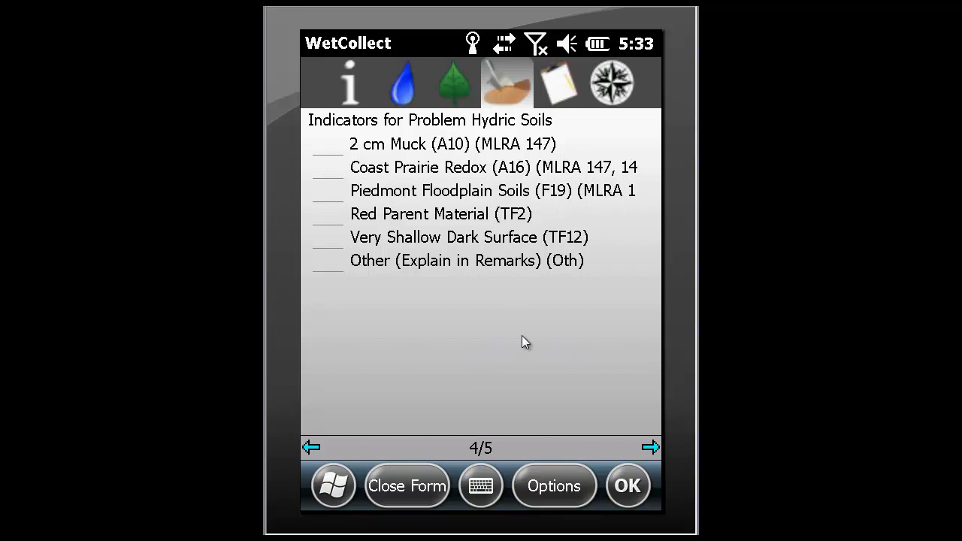
pyautogui.moveTo(437, 334); pyautogui.dragTo(433, 337)
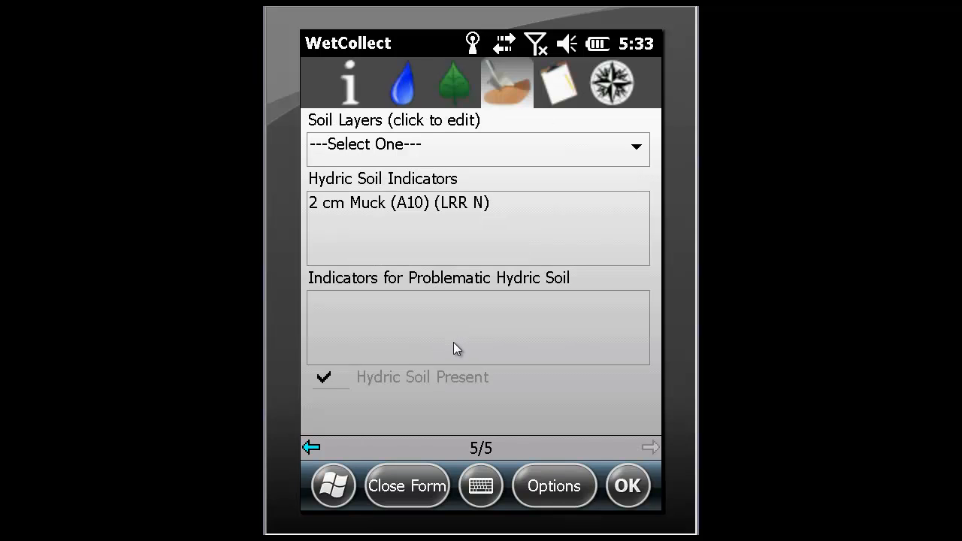
pyautogui.click(495, 325)
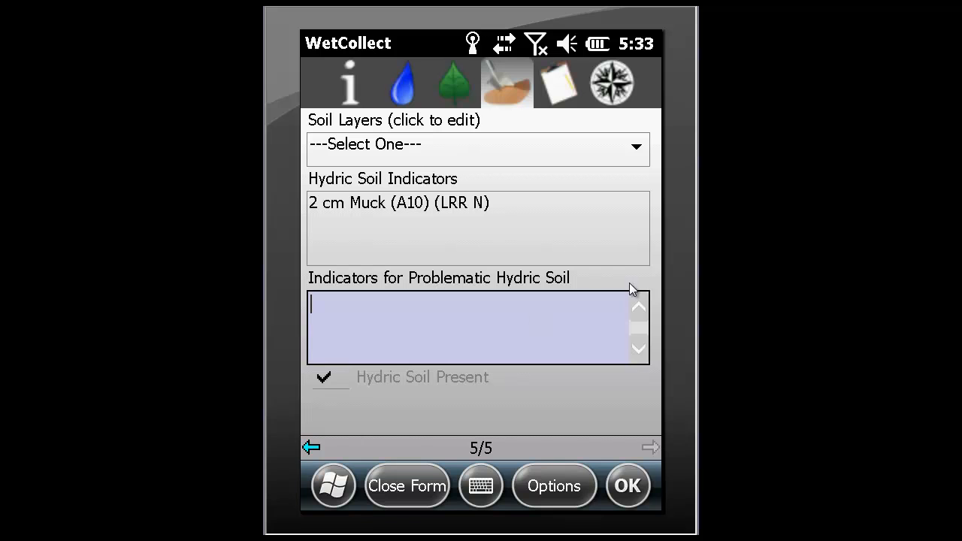
# Step: Open the 9_10Y4/2_FSL soil layer for editing and delete it
pyautogui.click(637, 148)
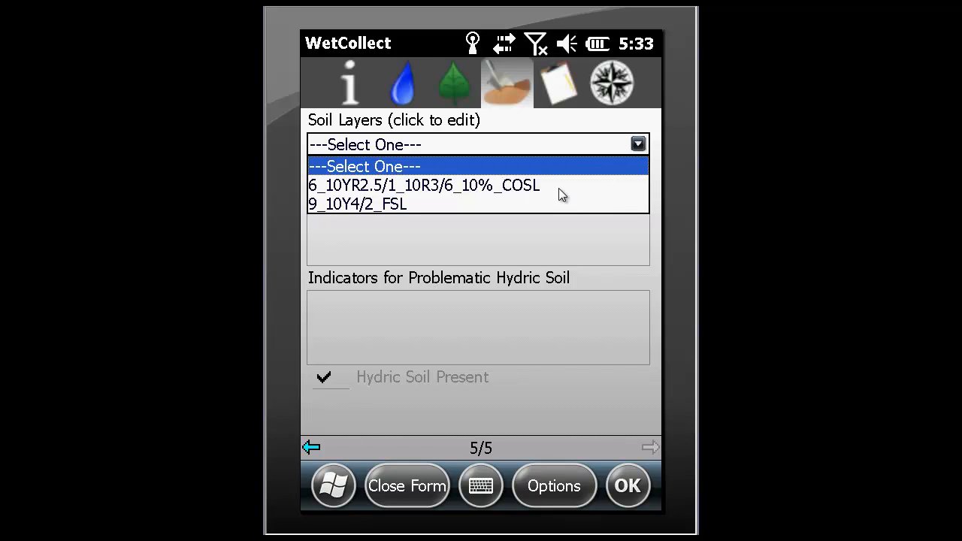
pyautogui.click(376, 206)
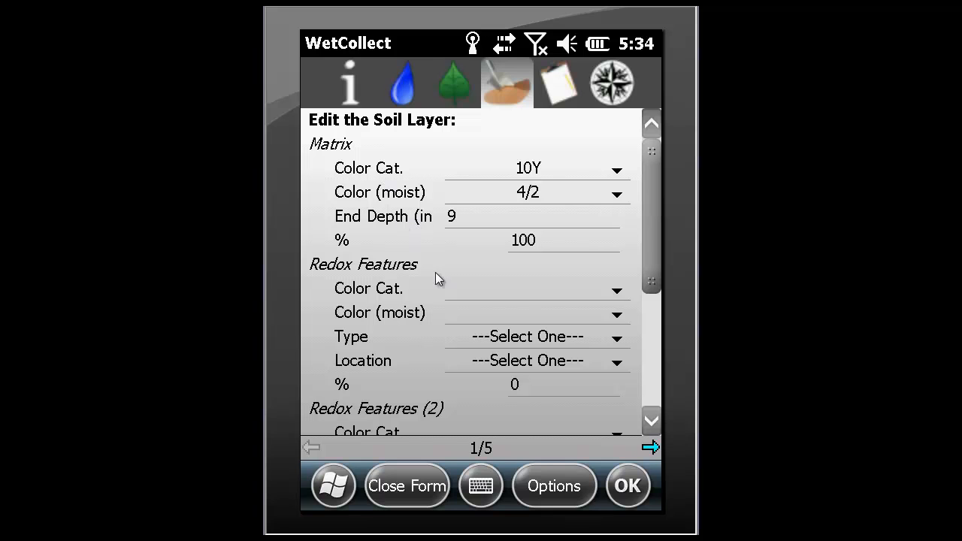
pyautogui.click(564, 494)
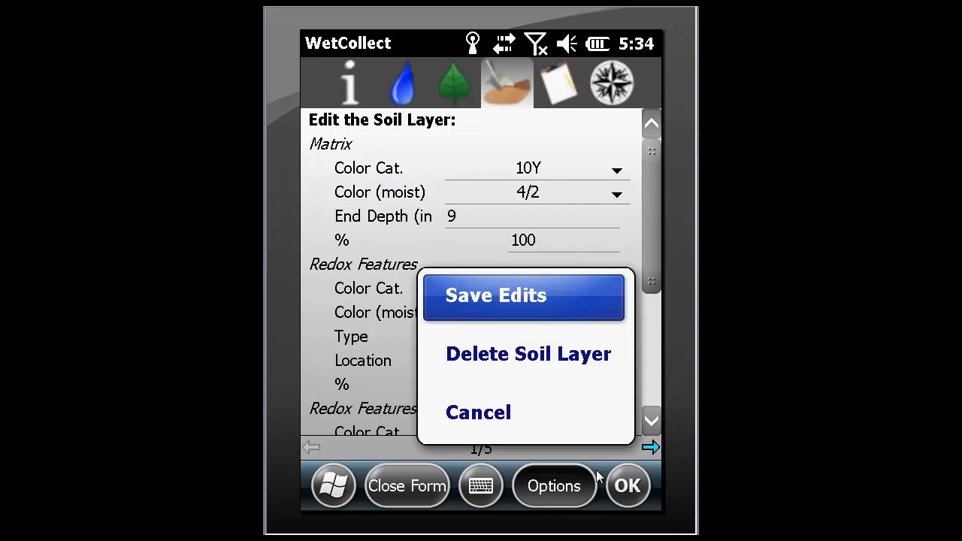
pyautogui.click(465, 369)
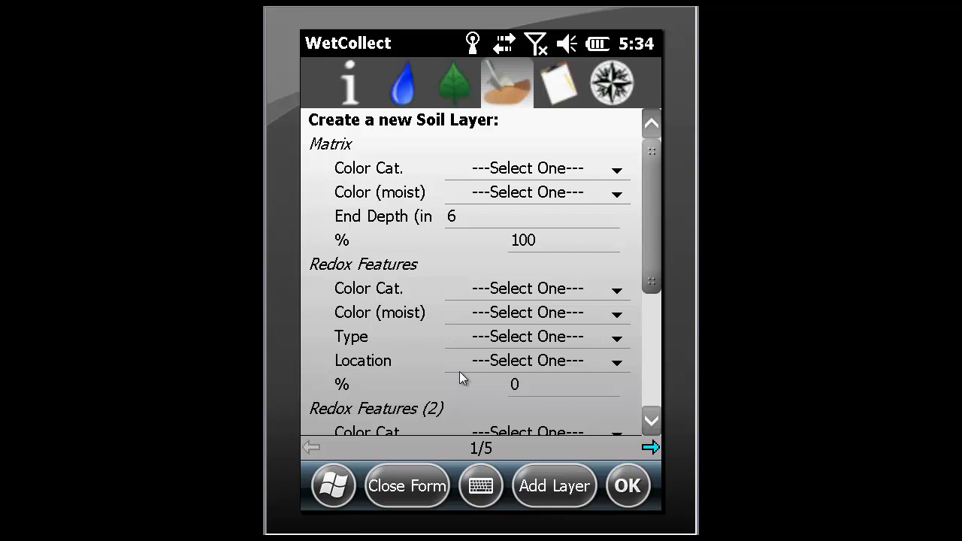
# Step: Return to the soil summary page listing the soil layers and hydric soil indicators
pyautogui.moveTo(451, 406); pyautogui.dragTo(407, 406)
pyautogui.moveTo(519, 368); pyautogui.dragTo(395, 358)
pyautogui.moveTo(350, 331); pyautogui.dragTo(349, 333)
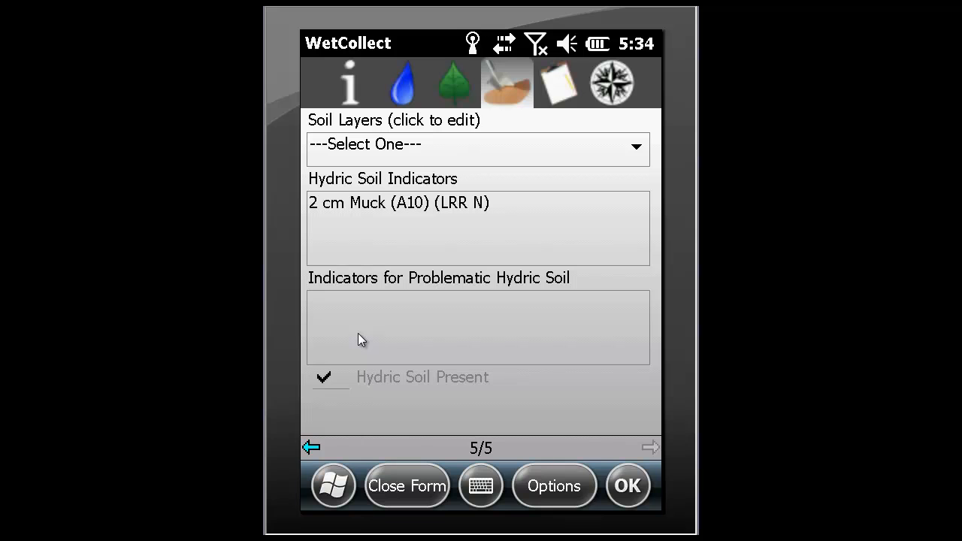